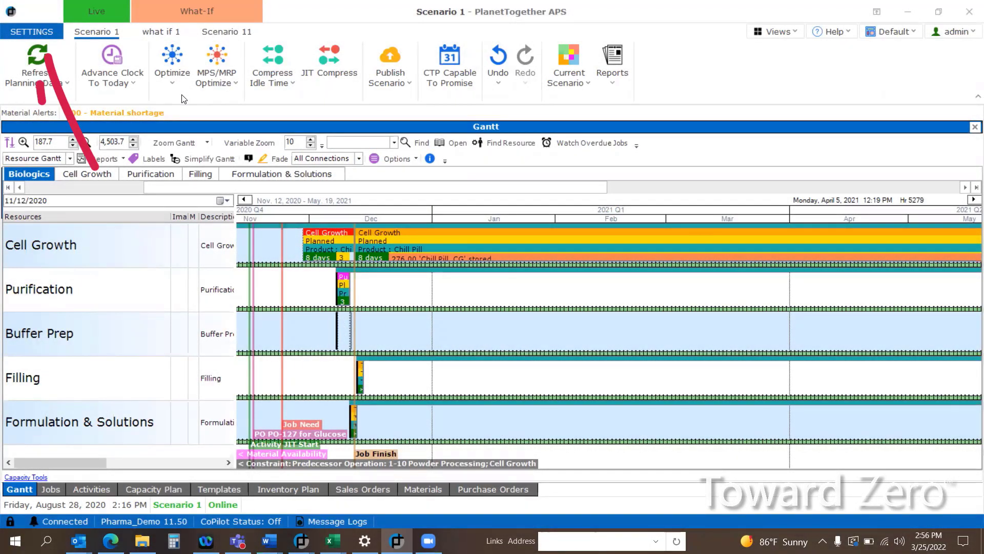
Open the SETTINGS backstage to show the Scenario Data Optimize Rules list.
left_click(37, 33)
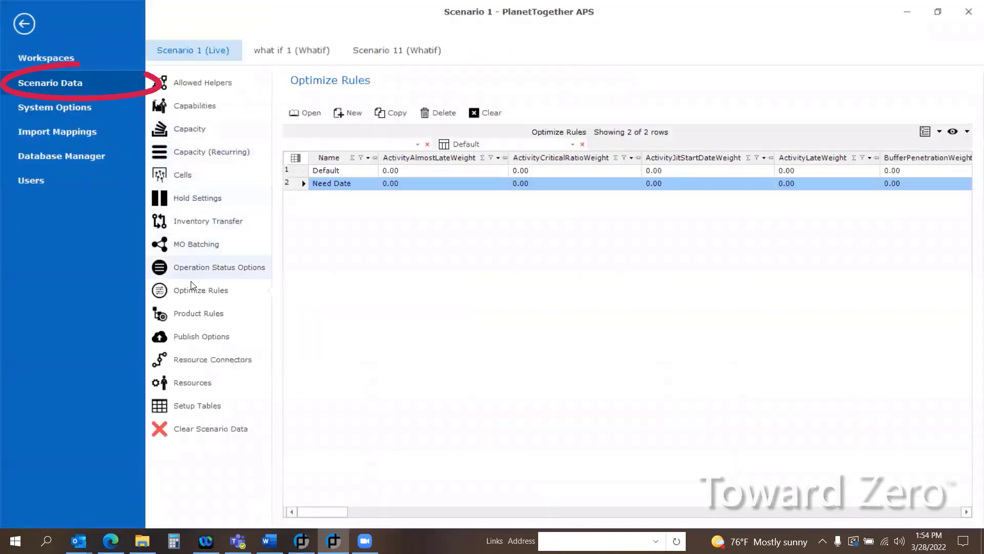
double_click(348, 172)
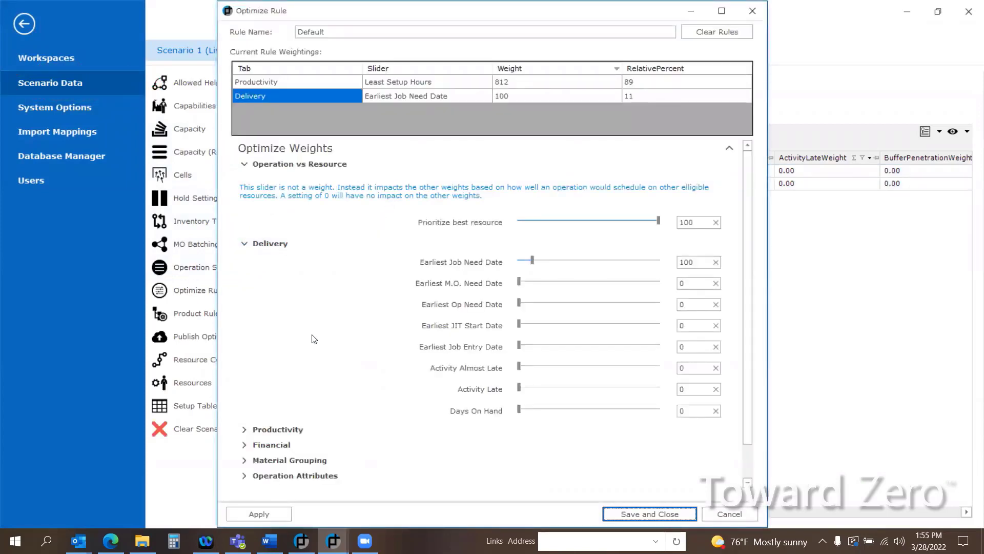
left_click(246, 430)
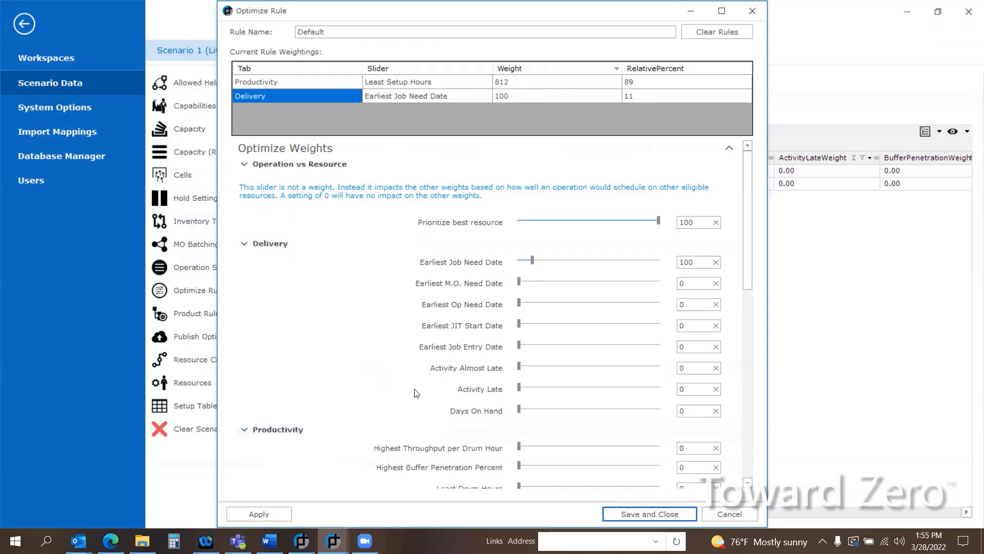
scroll(475, 354, "down", 2)
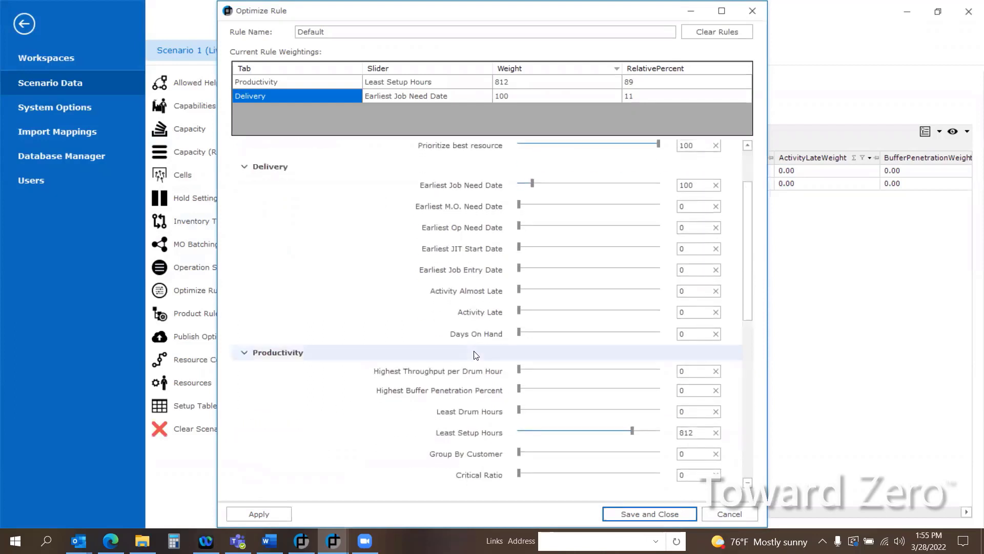
scroll(477, 353, "down", 2)
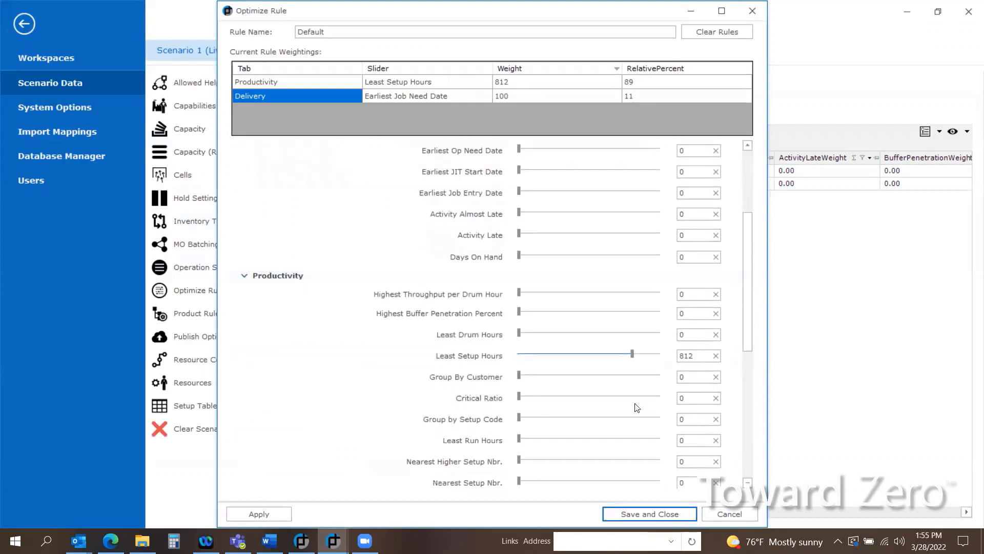
left_click(718, 514)
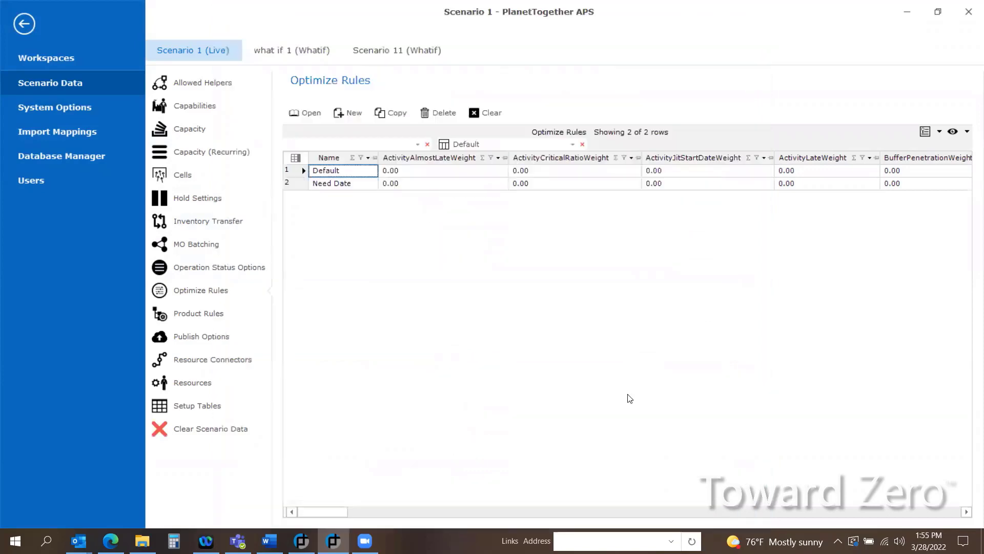
Back on the Gantt, set the Optimize start point to Beginning of the Schedule.
left_click(24, 23)
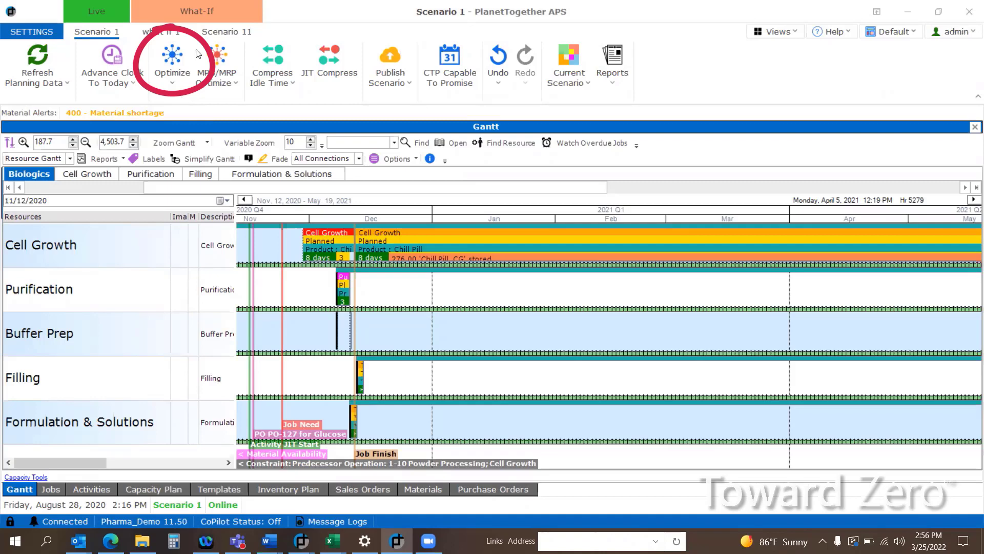
left_click(172, 81)
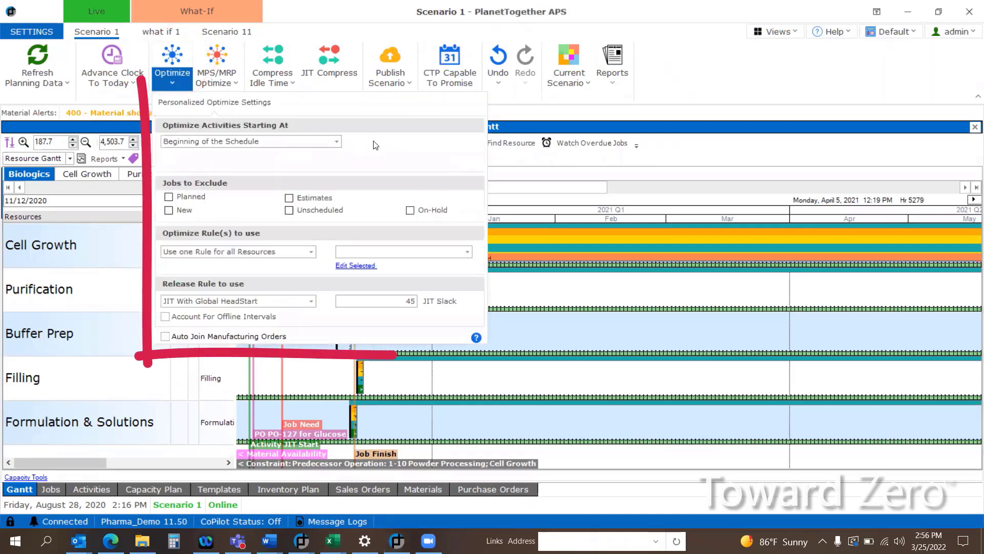
left_click(337, 142)
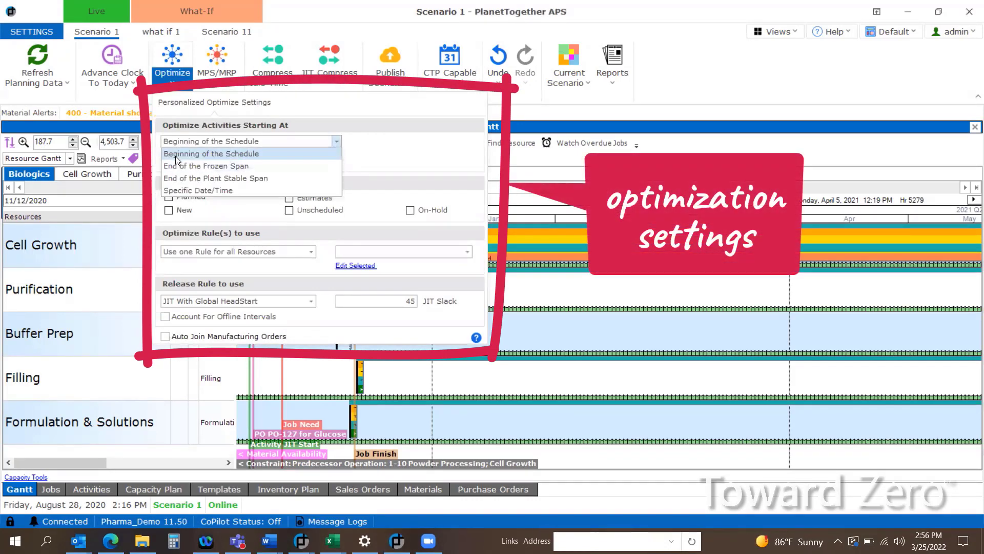
left_click(178, 192)
left_click(336, 141)
left_click(275, 154)
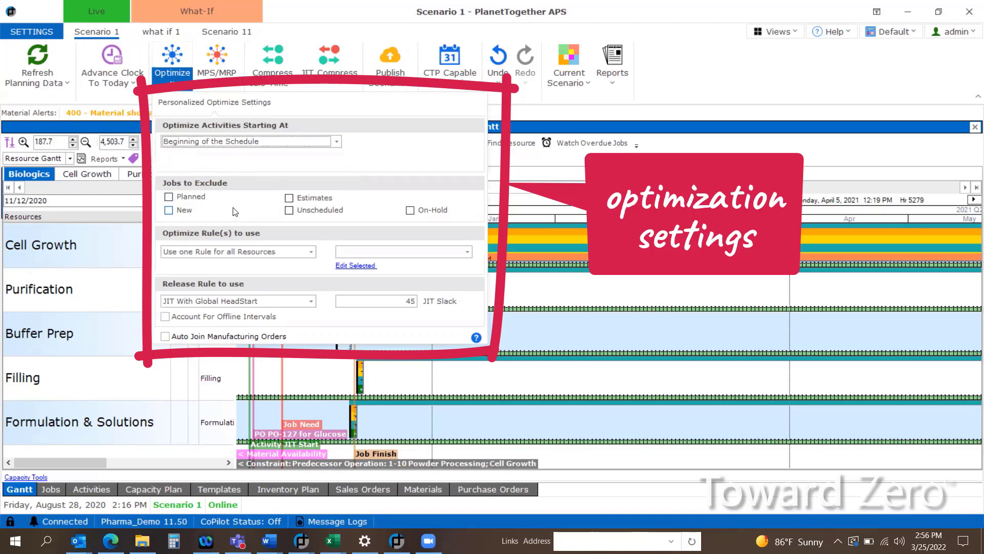
Review the rule application and Optimize Rule dropdowns, leaving both unchanged.
left_click(312, 253)
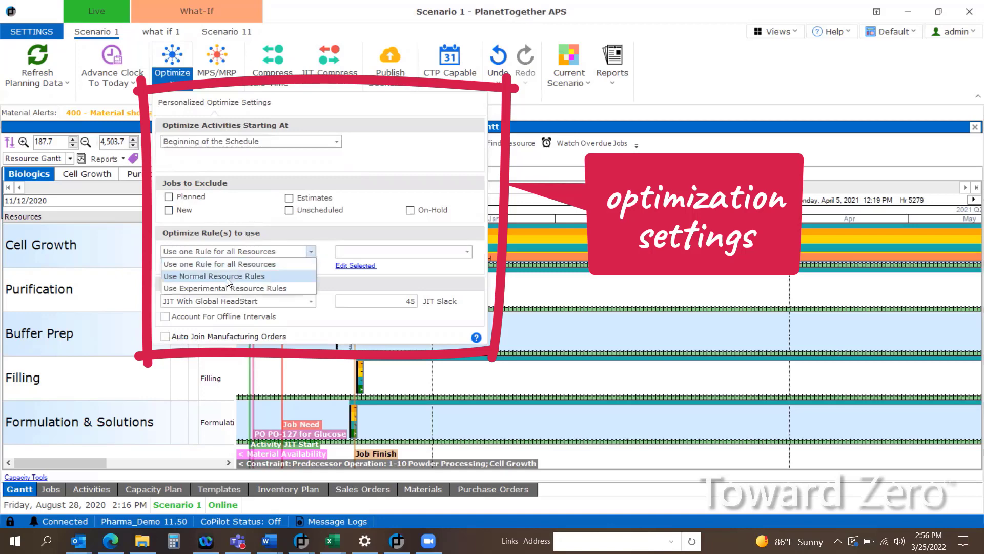
left_click(325, 261)
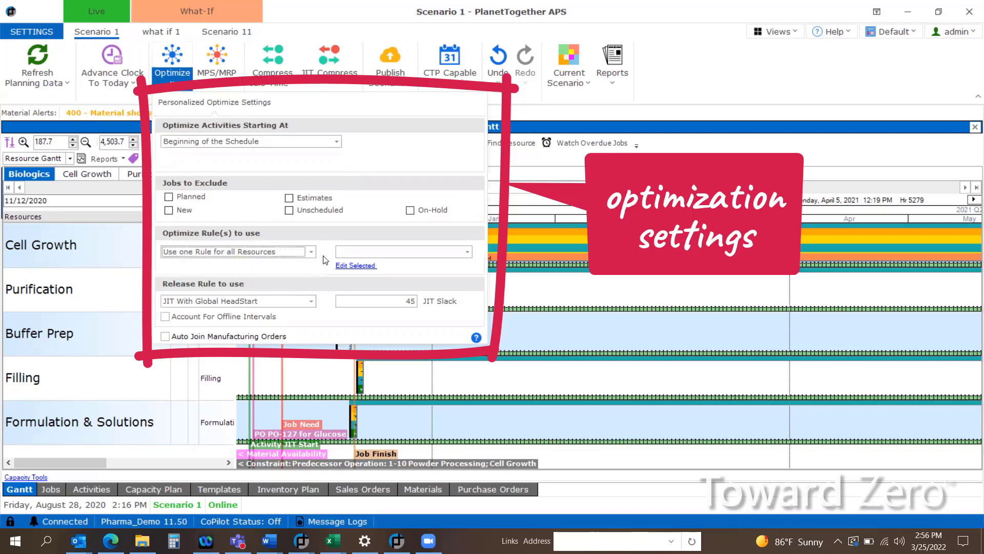
left_click(467, 252)
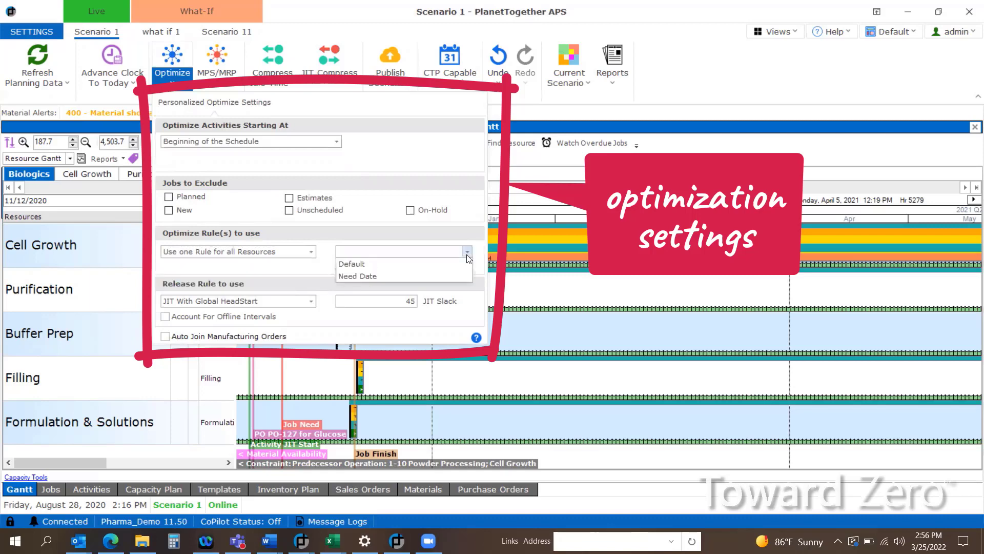
left_click(328, 265)
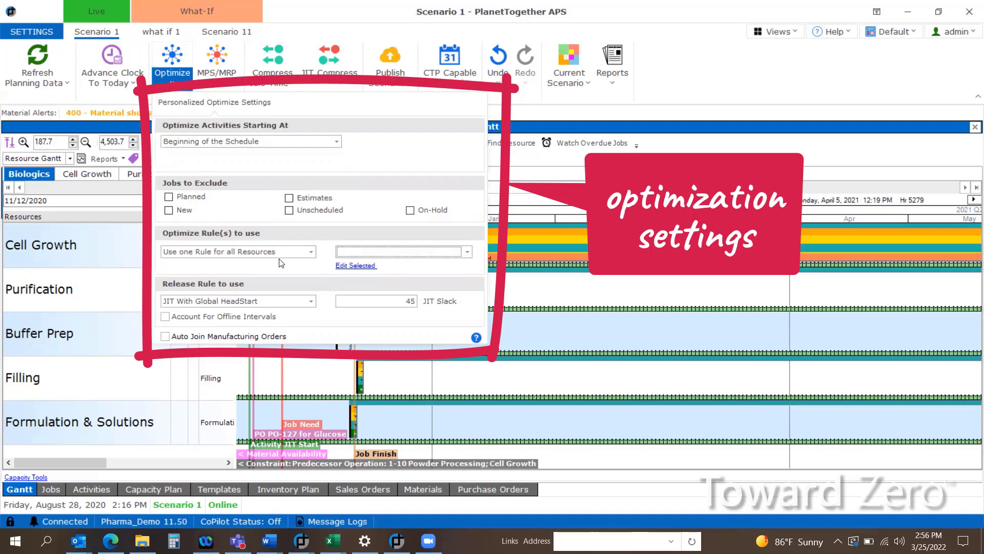
key("Tab")
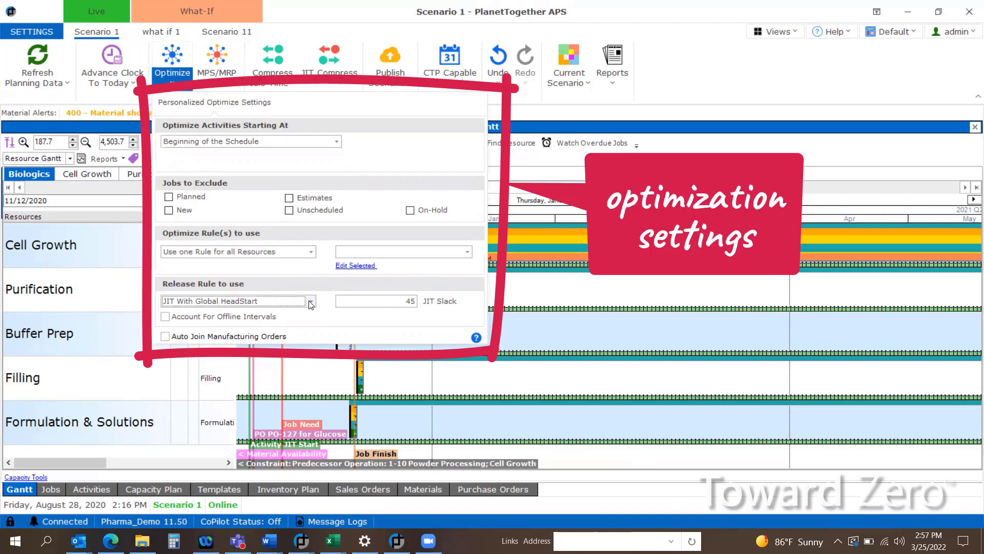
Keep the JIT With Global HeadStart release rule and Auto Join off, then optimize.
left_click(311, 301)
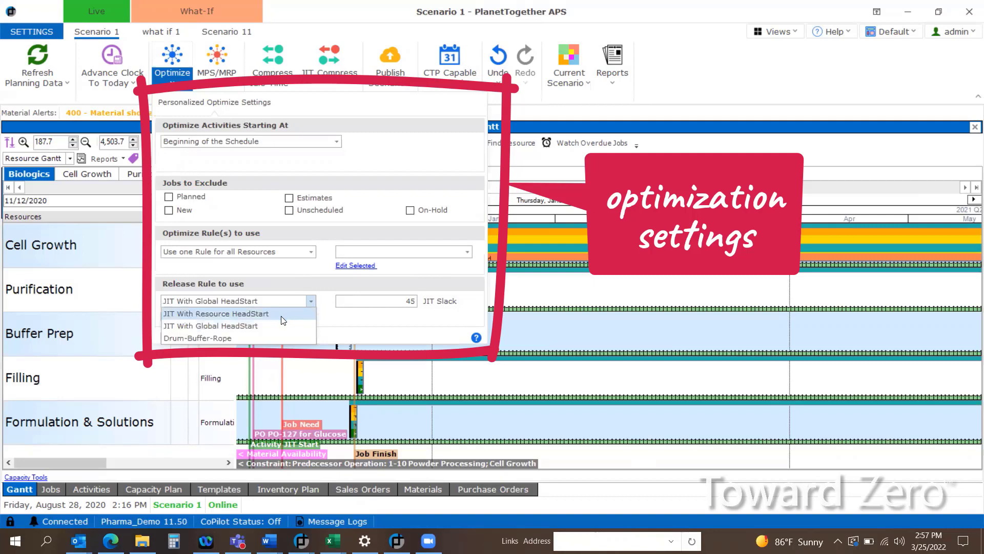
left_click(263, 325)
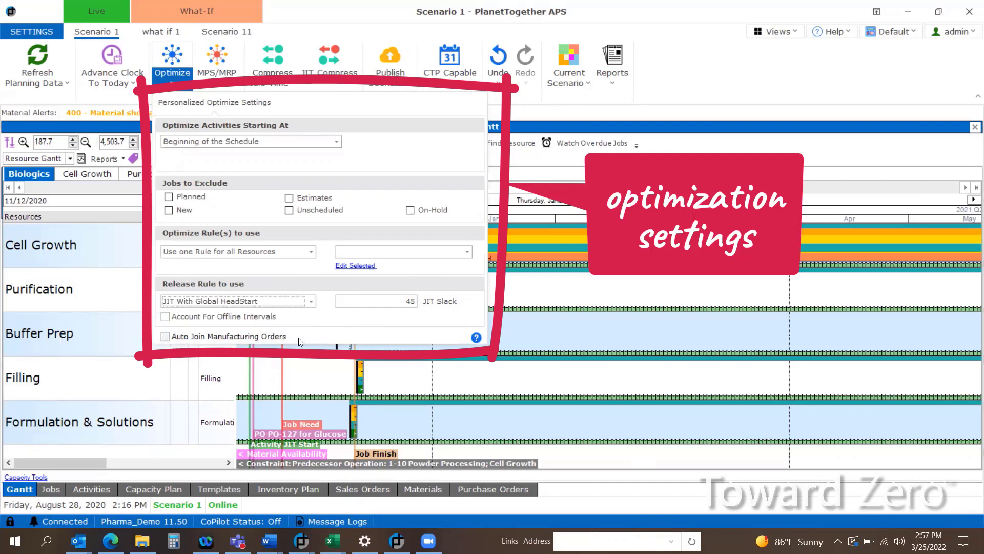
left_click(324, 340)
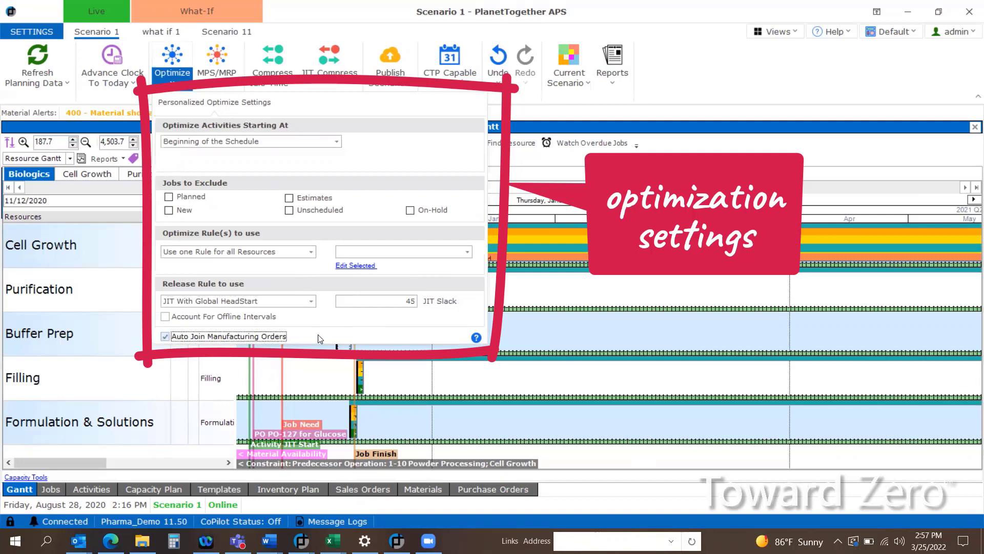
left_click(166, 337)
left_click(173, 57)
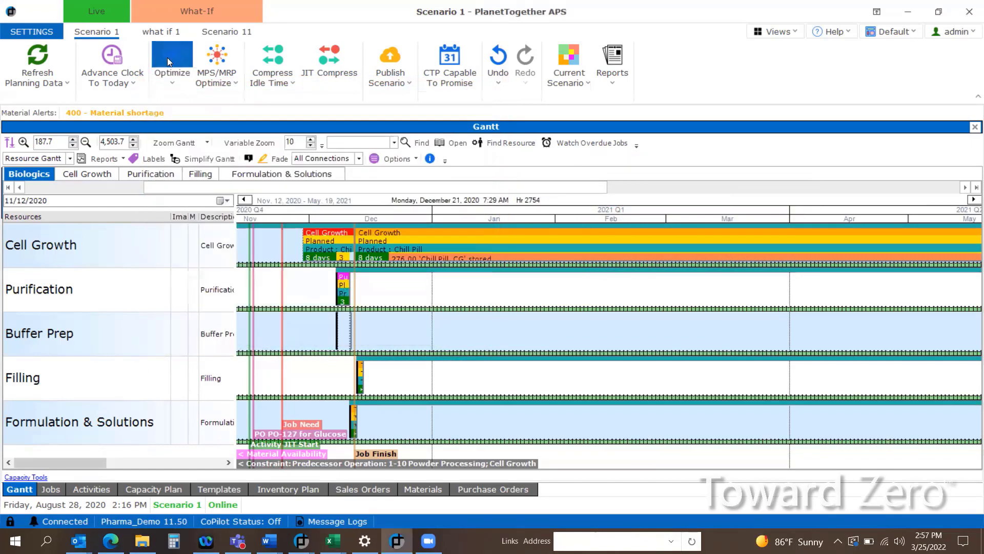